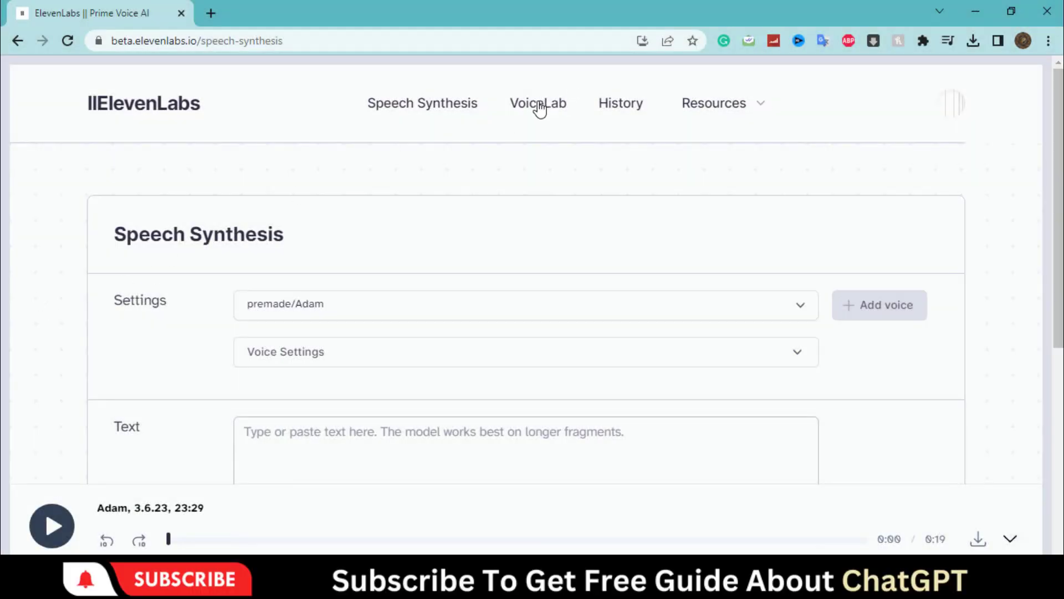
# Open VoiceLab and scroll past Voice Design and Instant Voice Cloning to the empty Your Voices list
pyautogui.click(538, 105)
pyautogui.moveTo(87, 397); pyautogui.dragTo(186, 409)
pyautogui.click(187, 408)
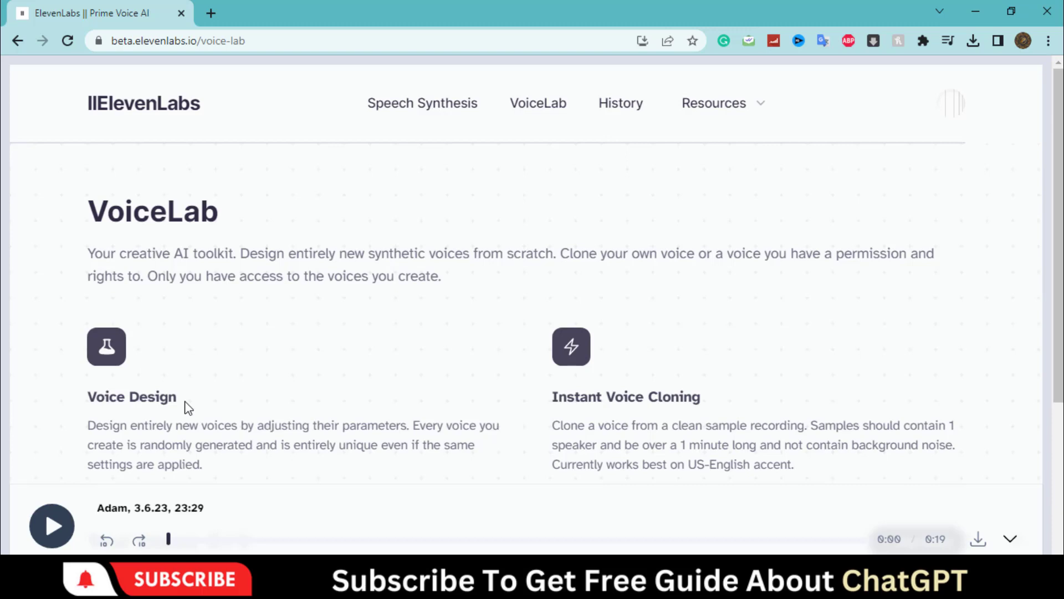
pyautogui.scroll(-1, 187, 408)
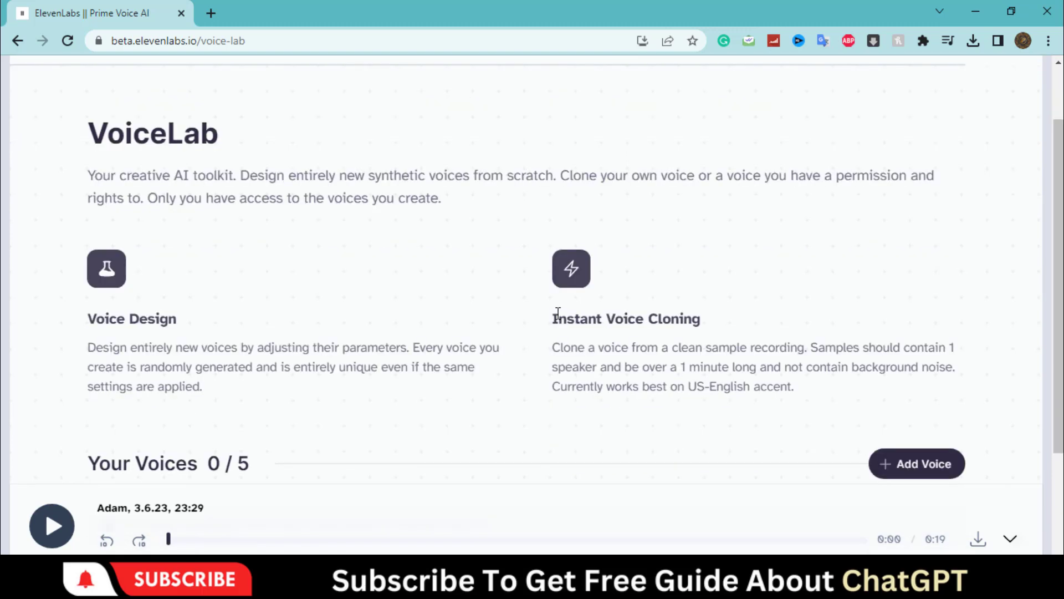
pyautogui.moveTo(552, 319); pyautogui.dragTo(709, 326)
pyautogui.click(706, 319)
pyautogui.scroll(-2, 309, 361)
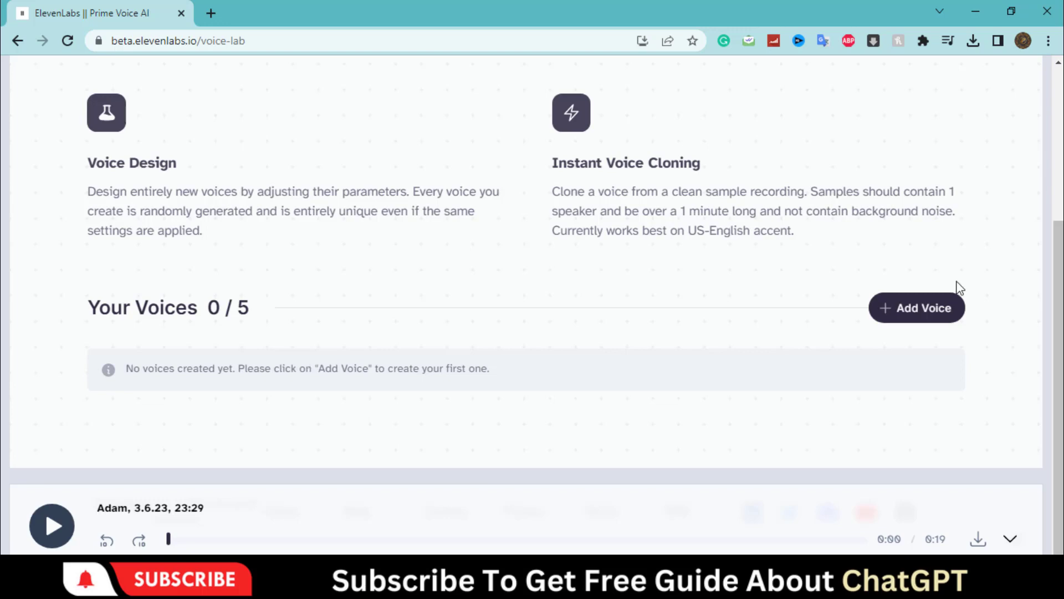
# Start a Voice Design voice set to Male gender, Young age and American accent
pyautogui.click(897, 316)
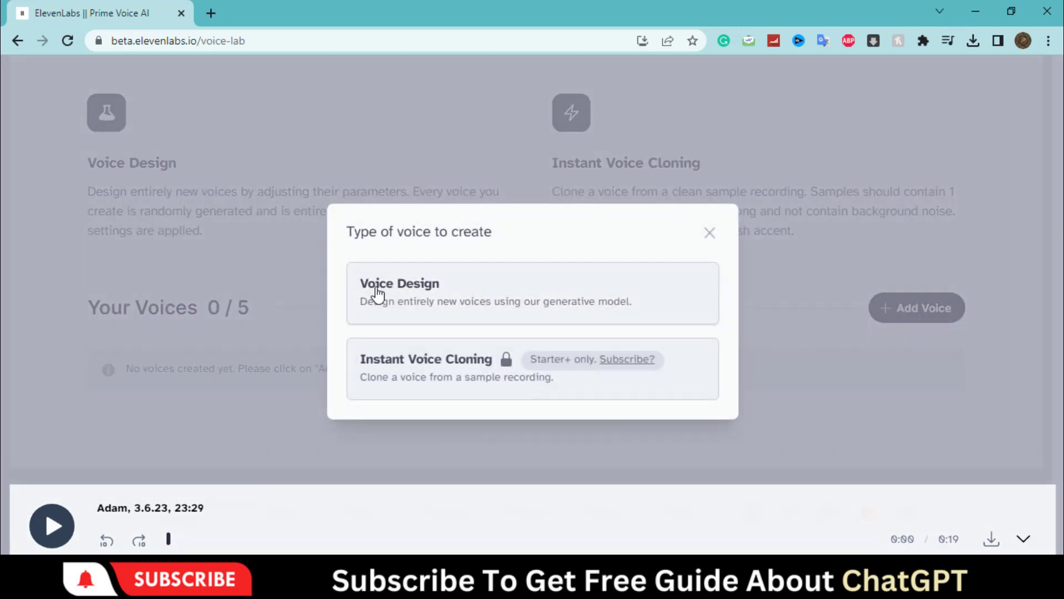
pyautogui.click(456, 309)
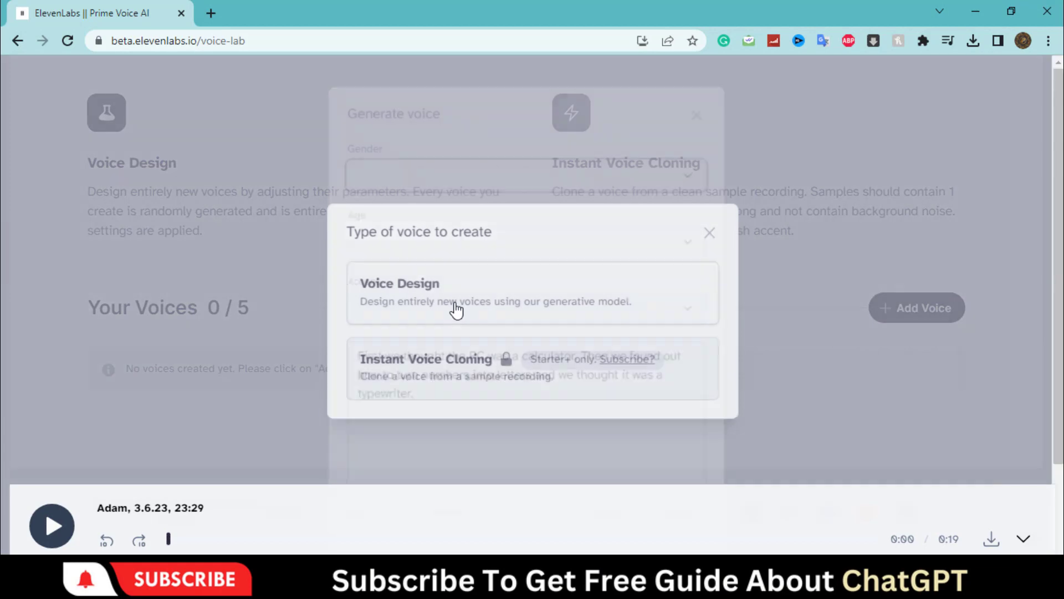
pyautogui.click(450, 168)
pyautogui.click(361, 225)
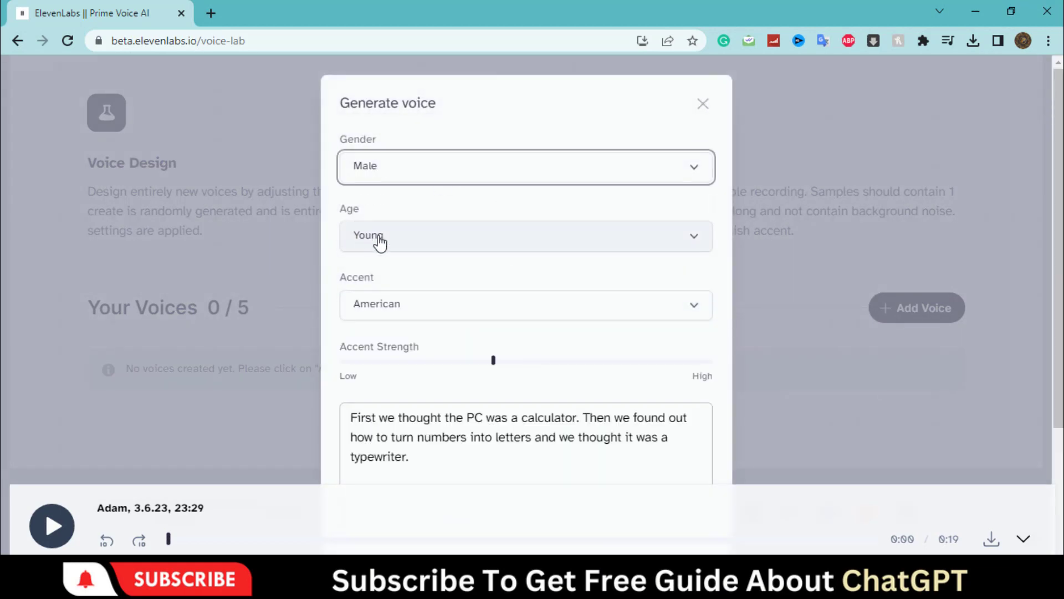
pyautogui.click(424, 247)
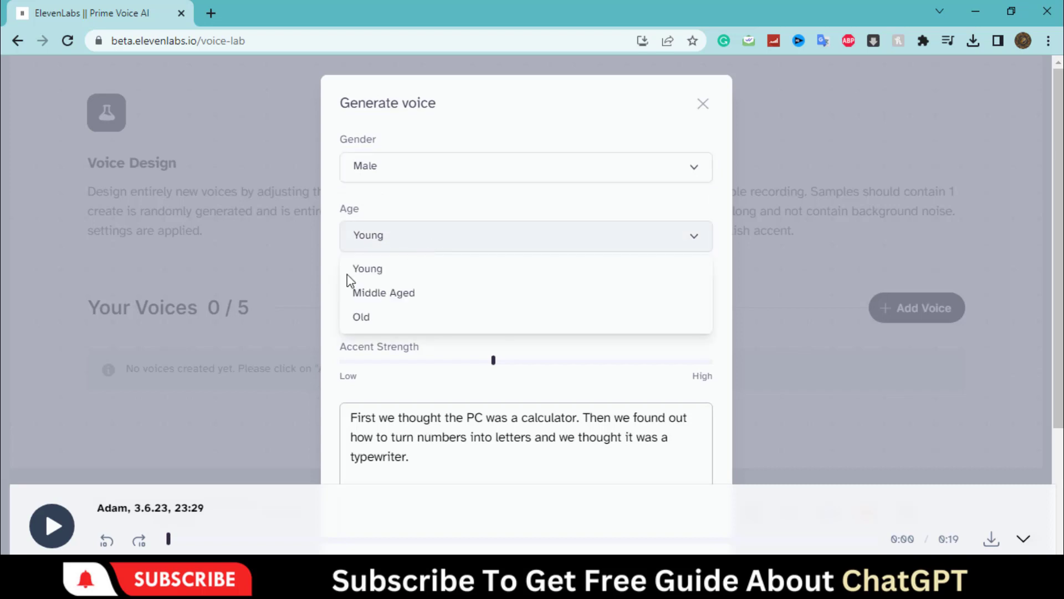
pyautogui.click(370, 274)
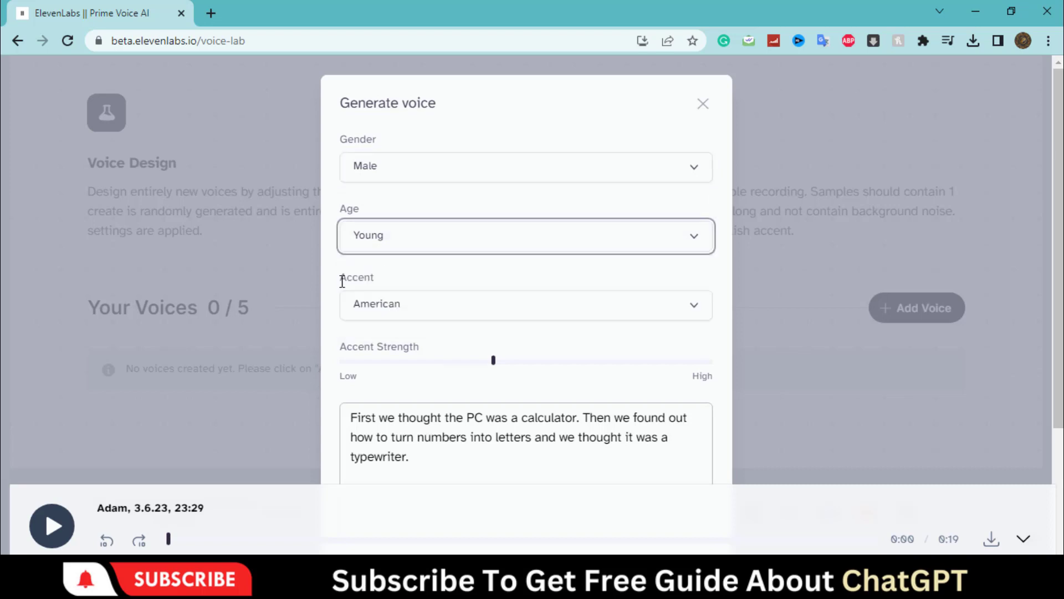
pyautogui.click(407, 306)
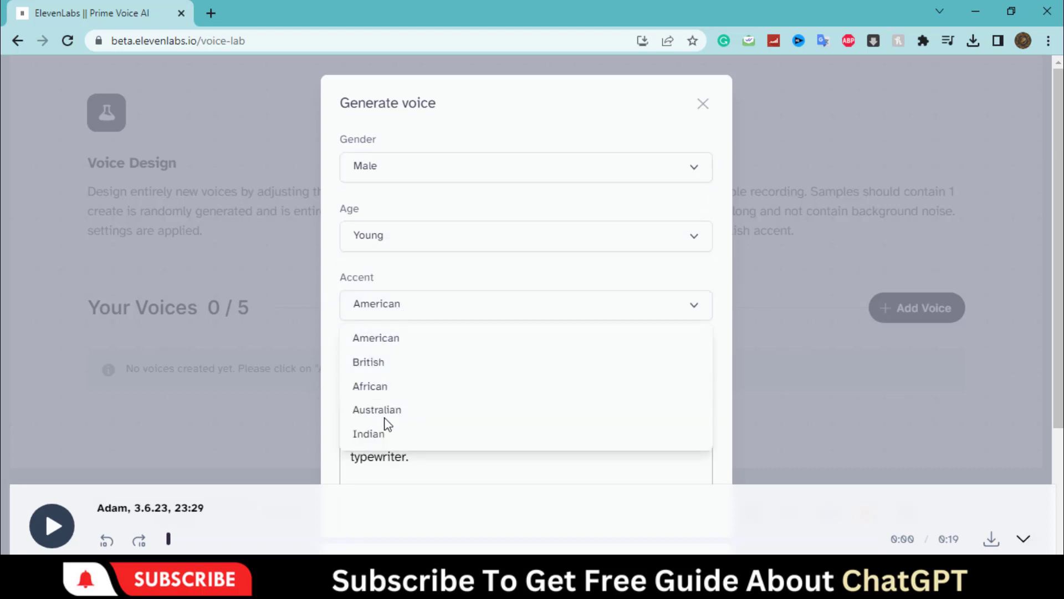
pyautogui.click(393, 339)
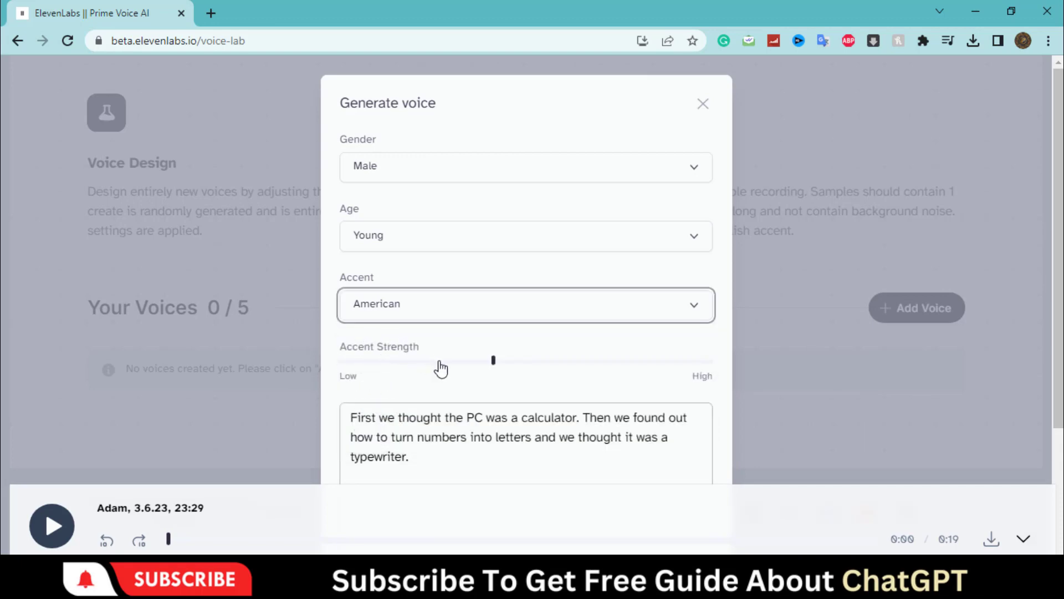
# Edit the sample text so it reads 'First, we thought…' with a comma after First
pyautogui.click(405, 409)
pyautogui.scroll(-3, 404, 404)
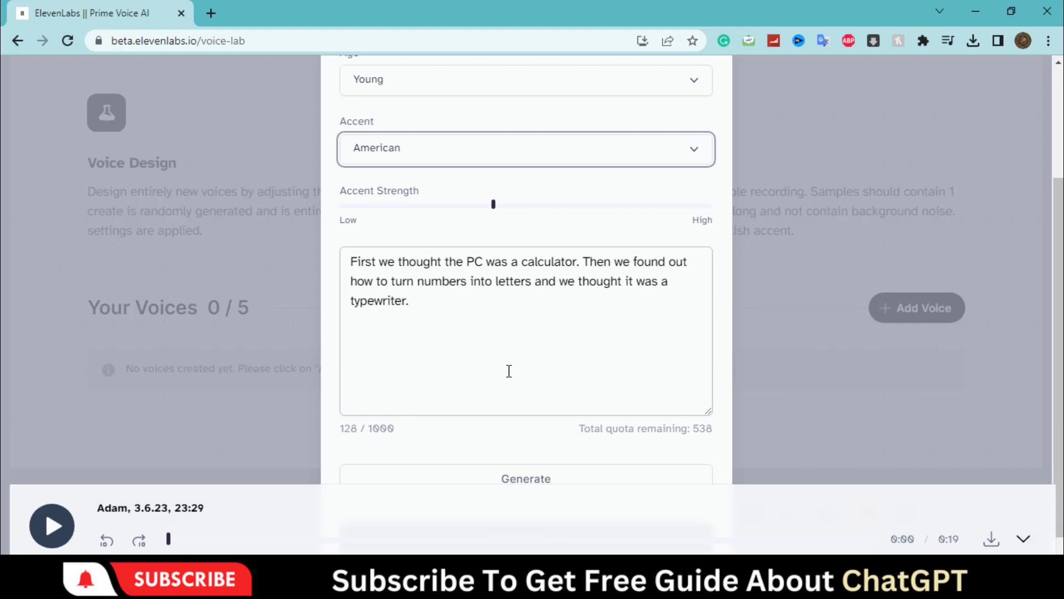
pyautogui.hotkey('ctrl', 'a')
pyautogui.write('First, we thought the PC was a calculator. Then we found out how to turn numbers into letters and we thought it was a typewriter.')
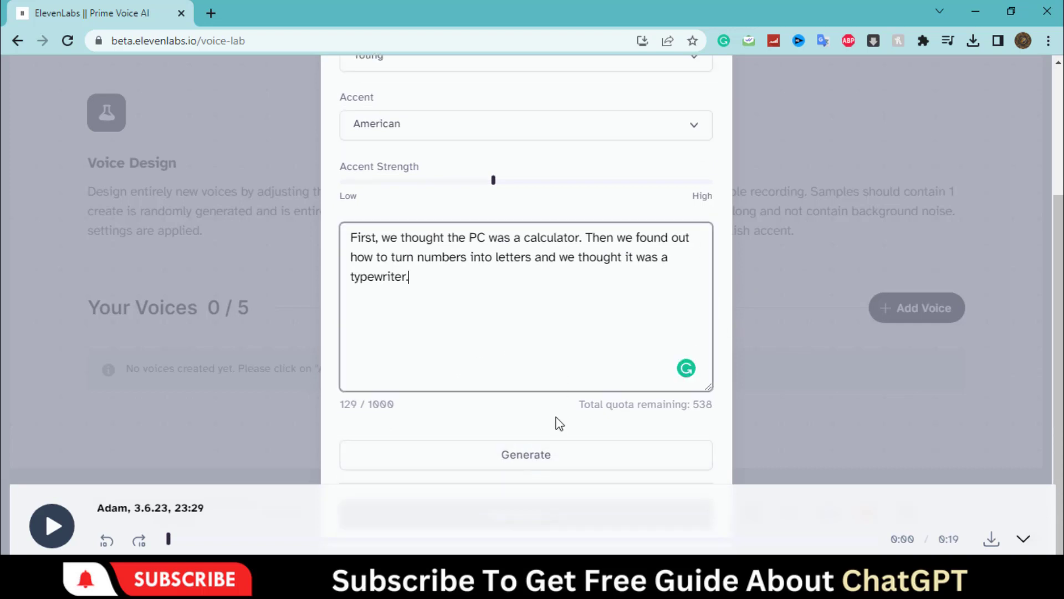
# Generate an 8-second sample from the current voice design settings
pyautogui.click(545, 453)
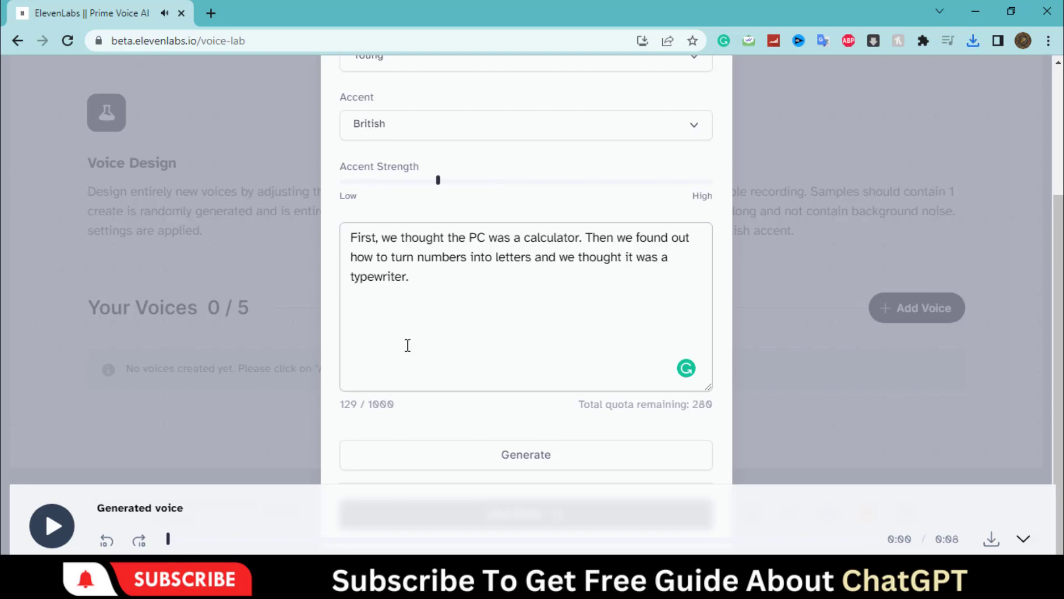
# Change the voice design to Middle Aged age, American accent and Female gender
pyautogui.scroll(4, 406, 345)
pyautogui.click(407, 241)
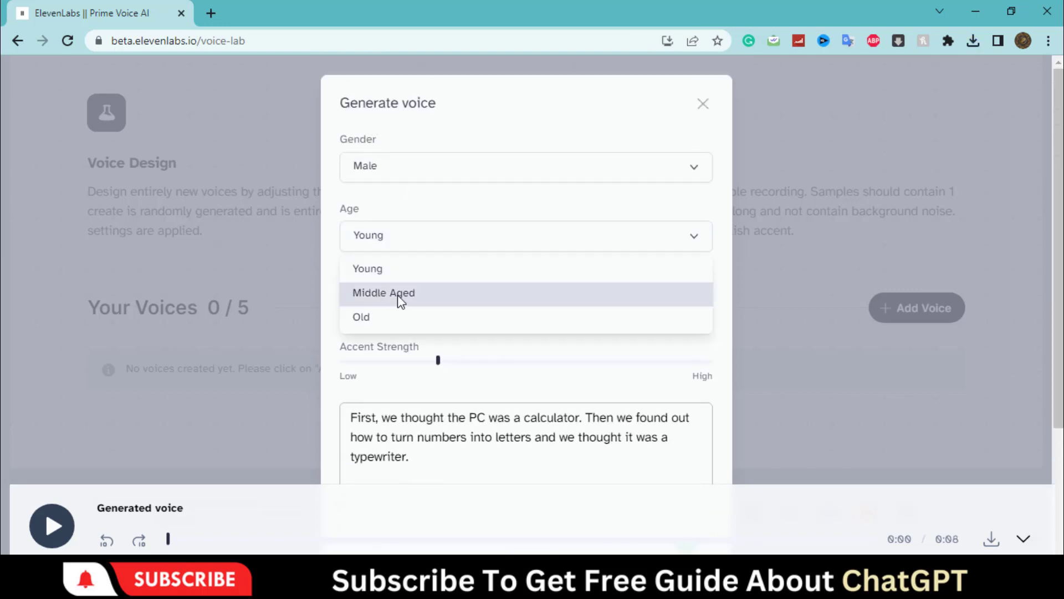
pyautogui.click(392, 292)
pyautogui.click(416, 240)
pyautogui.click(382, 292)
pyautogui.scroll(-3, 388, 310)
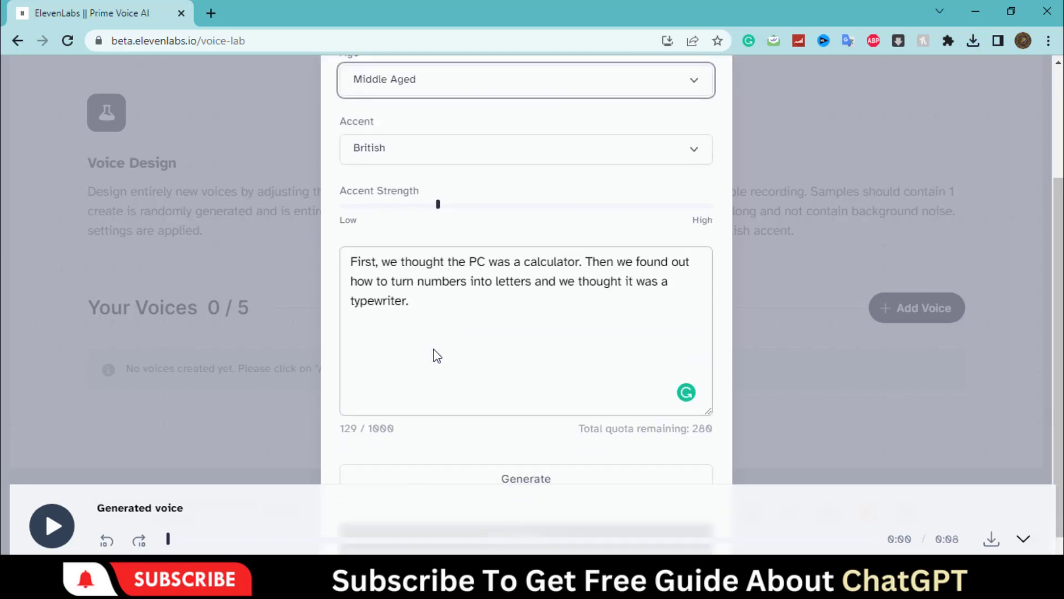
pyautogui.scroll(3, 435, 349)
pyautogui.click(411, 279)
pyautogui.click(420, 313)
pyautogui.click(364, 147)
pyautogui.click(388, 173)
# Raise accent strength to about 61% and generate a new 7-second sample
pyautogui.scroll(-1, 478, 361)
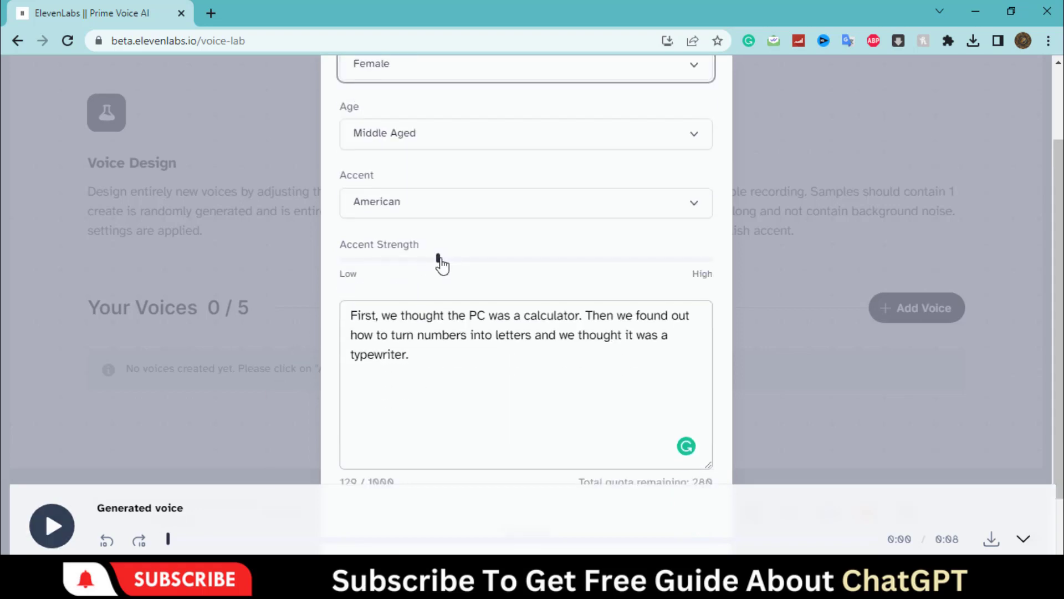
pyautogui.moveTo(440, 264); pyautogui.dragTo(496, 261)
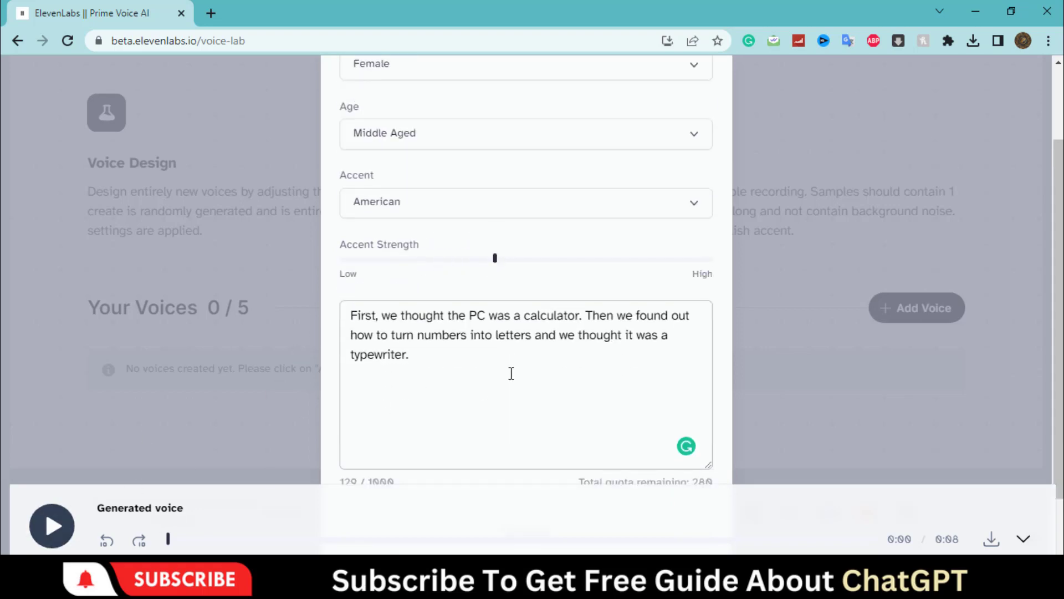
pyautogui.scroll(-1, 516, 369)
pyautogui.click(546, 455)
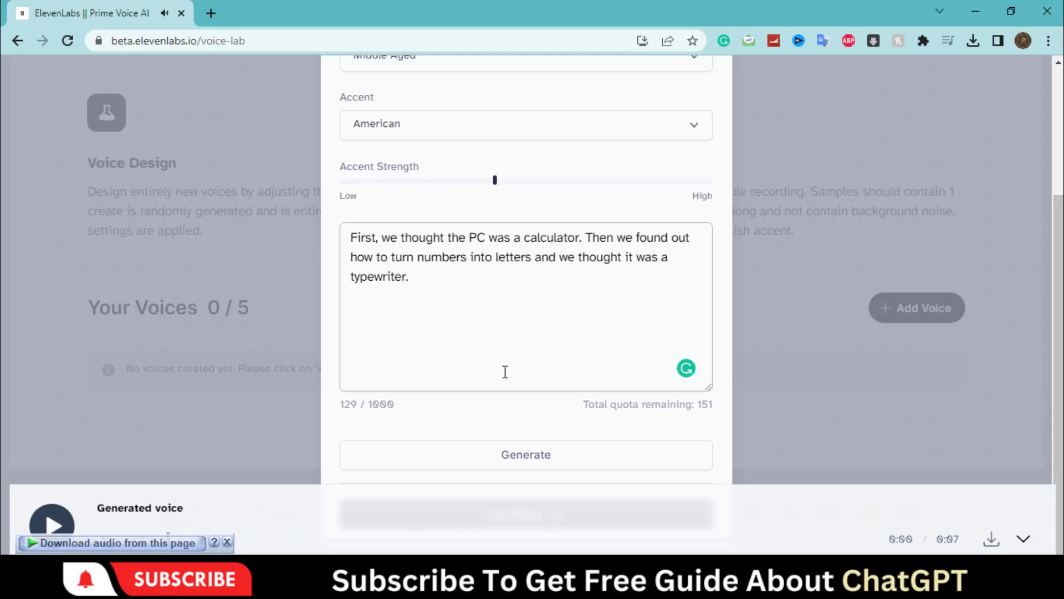
pyautogui.click(505, 371)
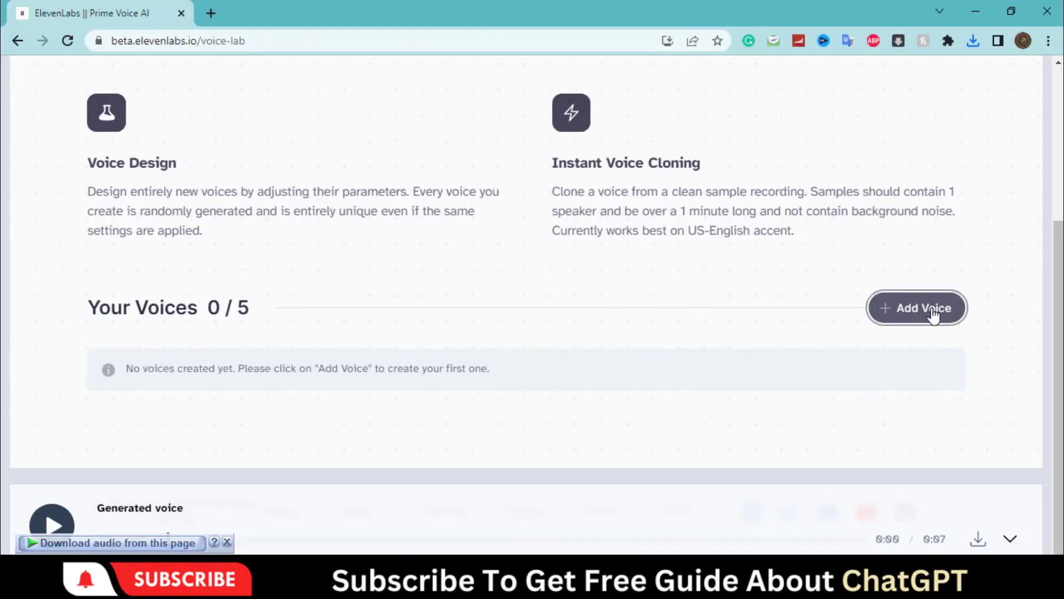
# Open the plans from the locked Instant Voice Cloning option and subscribe to Starter
pyautogui.click(934, 314)
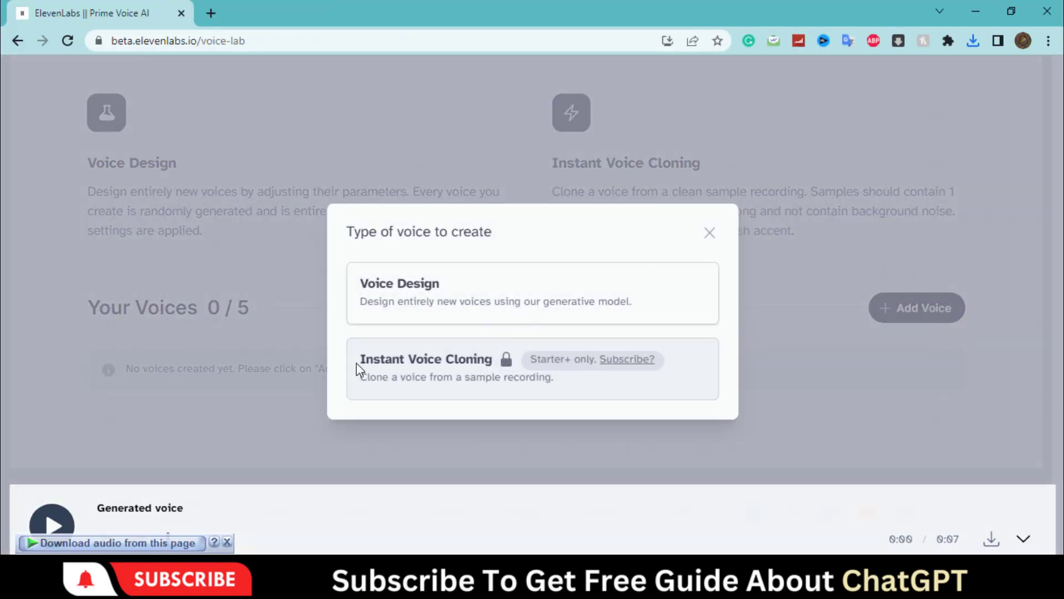
pyautogui.moveTo(358, 370); pyautogui.dragTo(492, 361)
pyautogui.click(620, 362)
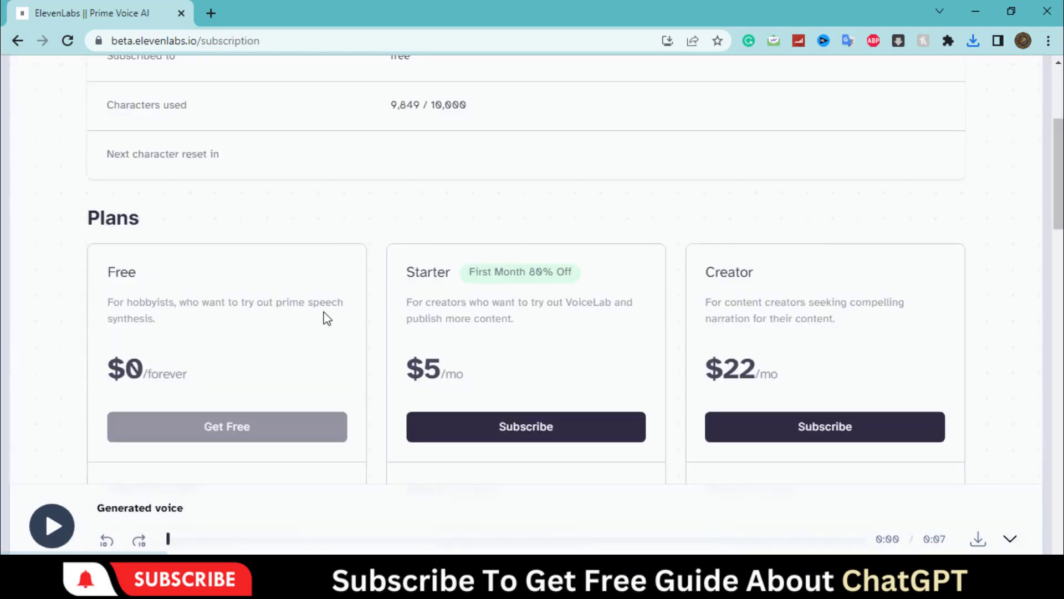
pyautogui.moveTo(408, 271); pyautogui.dragTo(593, 278)
pyautogui.click(593, 279)
pyautogui.scroll(-3, 487, 351)
pyautogui.click(507, 271)
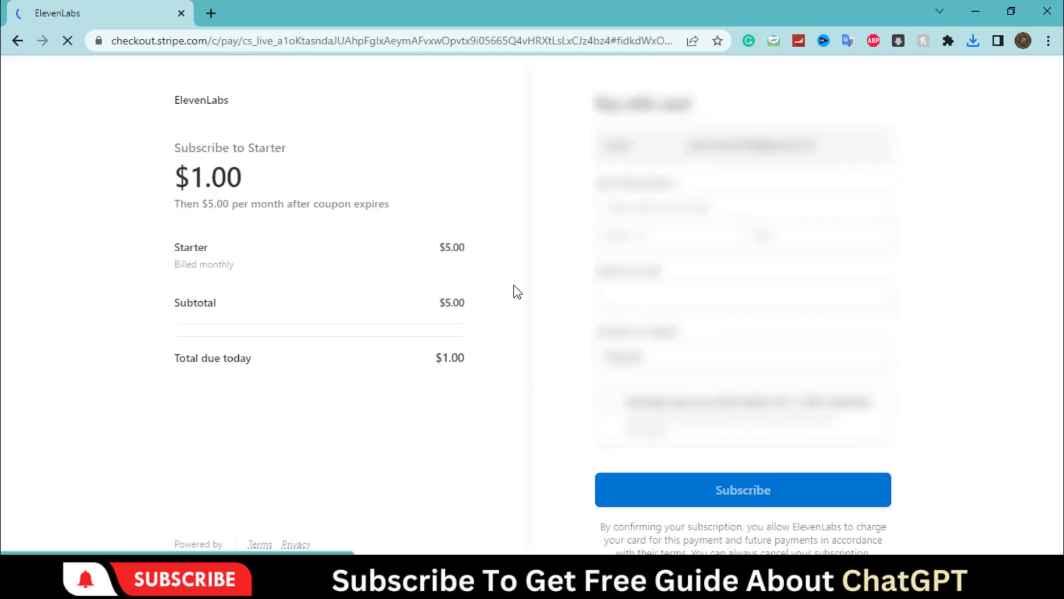
# Pay the $1.00 Starter first-month total with the 80% off coupon applied
pyautogui.moveTo(179, 180); pyautogui.dragTo(249, 183)
pyautogui.moveTo(389, 204); pyautogui.dragTo(309, 375)
pyautogui.click(111, 380)
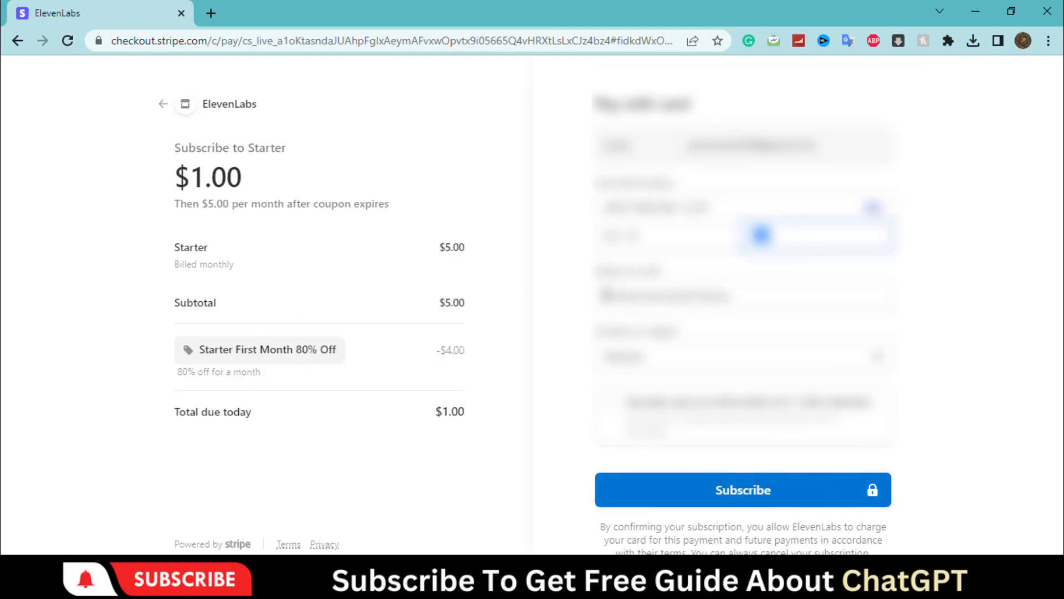
pyautogui.click(704, 492)
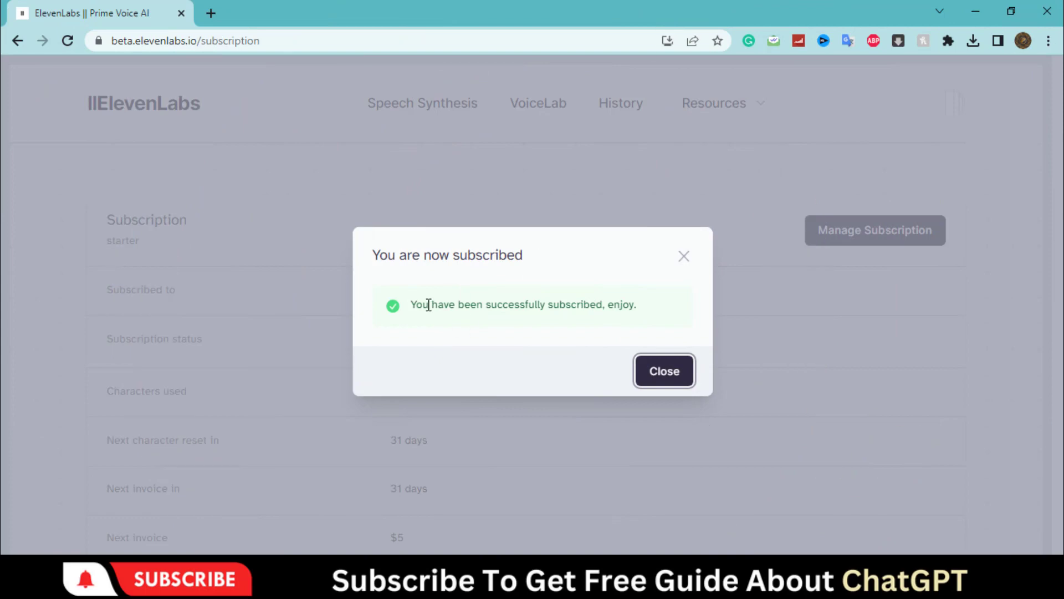
# Dismiss the confirmation and review the active Starter plan's 30,151-character quota and next invoice
pyautogui.moveTo(428, 303); pyautogui.dragTo(665, 327)
pyautogui.click(660, 372)
pyautogui.scroll(-3, 409, 340)
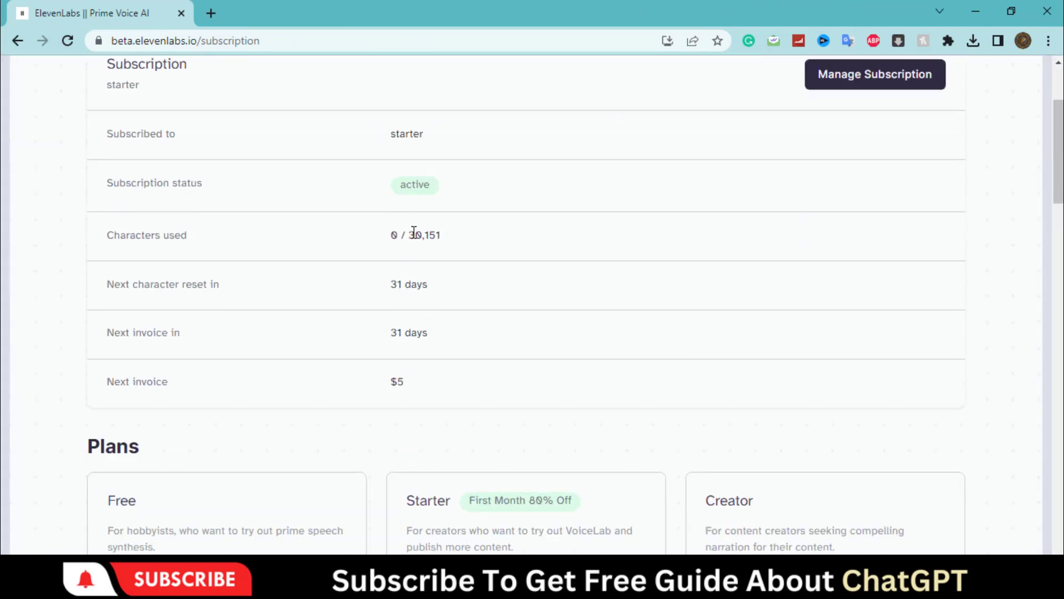
pyautogui.doubleClick(411, 235)
pyautogui.tripleClick(444, 286)
pyautogui.tripleClick(453, 333)
pyautogui.tripleClick(413, 381)
pyautogui.click(327, 384)
# Return to VoiceLab and scroll to Your Voices, now allowing 10 voices
pyautogui.scroll(-4, 325, 383)
pyautogui.scroll(7, 323, 382)
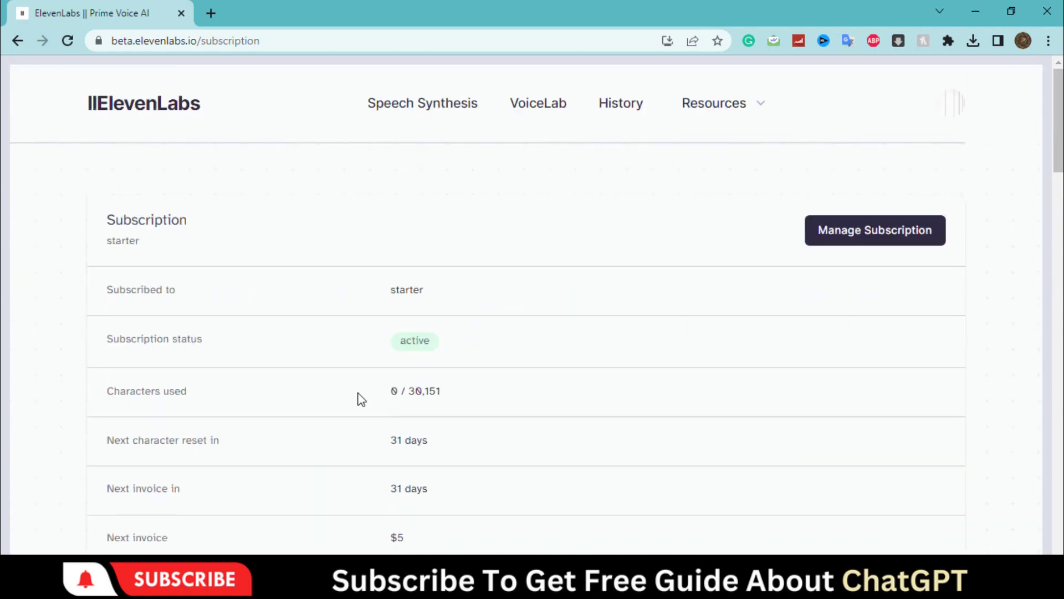
pyautogui.click(552, 109)
pyautogui.scroll(-4, 508, 305)
# Choose Instant Voice Cloning for a new voice and upload the speech sample audio file
pyautogui.click(925, 397)
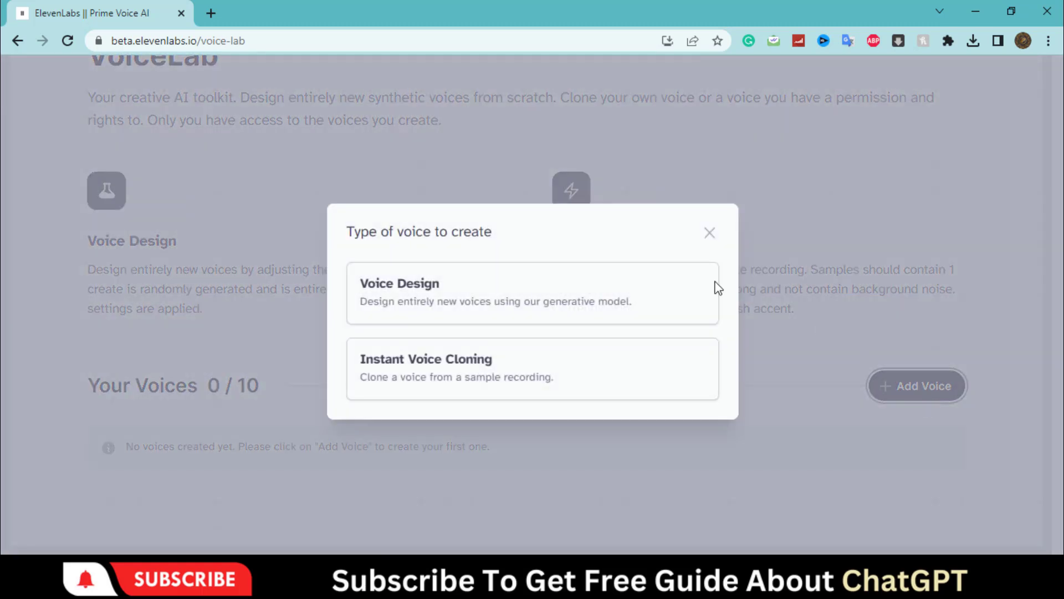
pyautogui.click(438, 388)
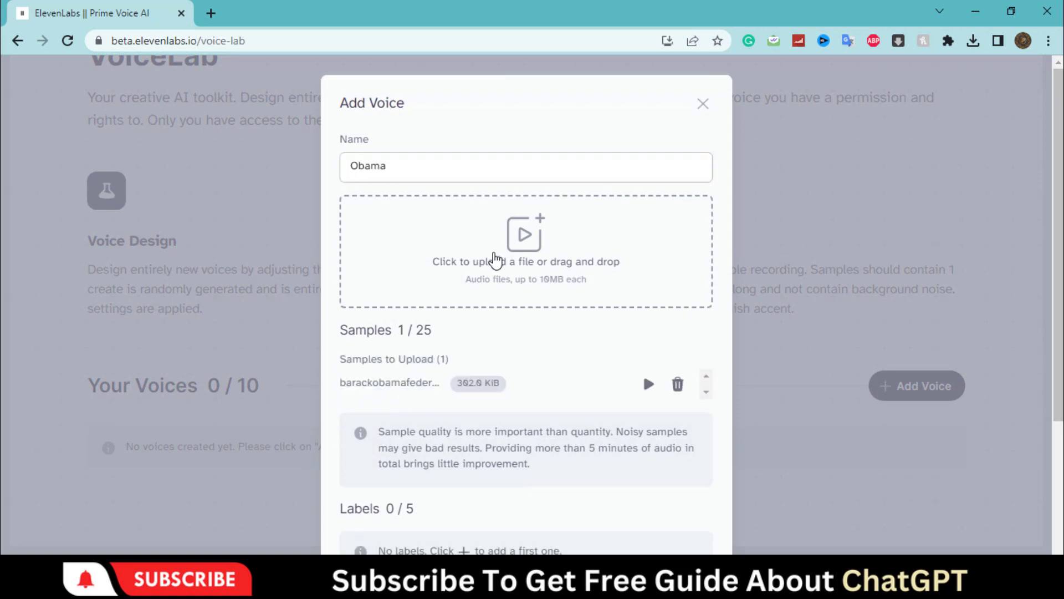
pyautogui.doubleClick(355, 330)
pyautogui.click(454, 340)
pyautogui.scroll(-3, 442, 280)
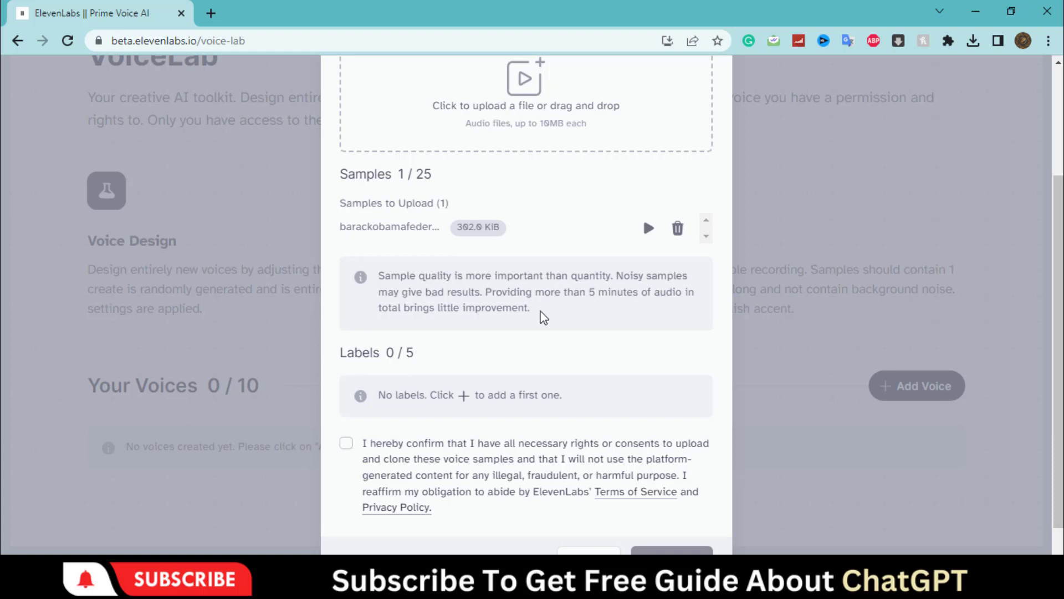
# Accept the voice-cloning consent and create the Obama voice, using 1 of 10 slots
pyautogui.moveTo(542, 316); pyautogui.dragTo(375, 275)
pyautogui.click(408, 327)
pyautogui.moveTo(342, 353); pyautogui.dragTo(438, 364)
pyautogui.click(457, 377)
pyautogui.scroll(-1, 477, 390)
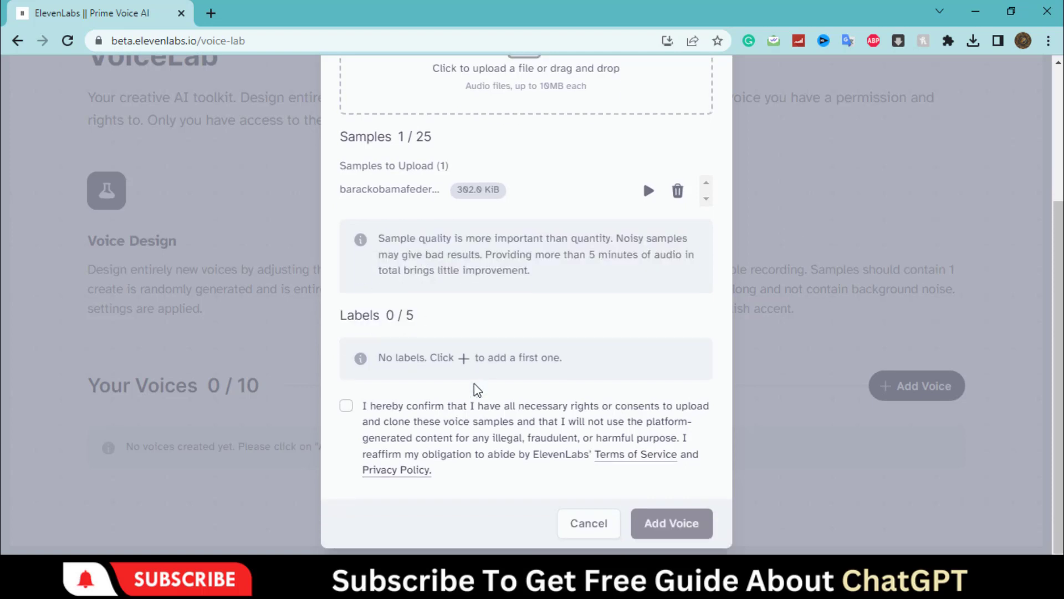
pyautogui.click(347, 406)
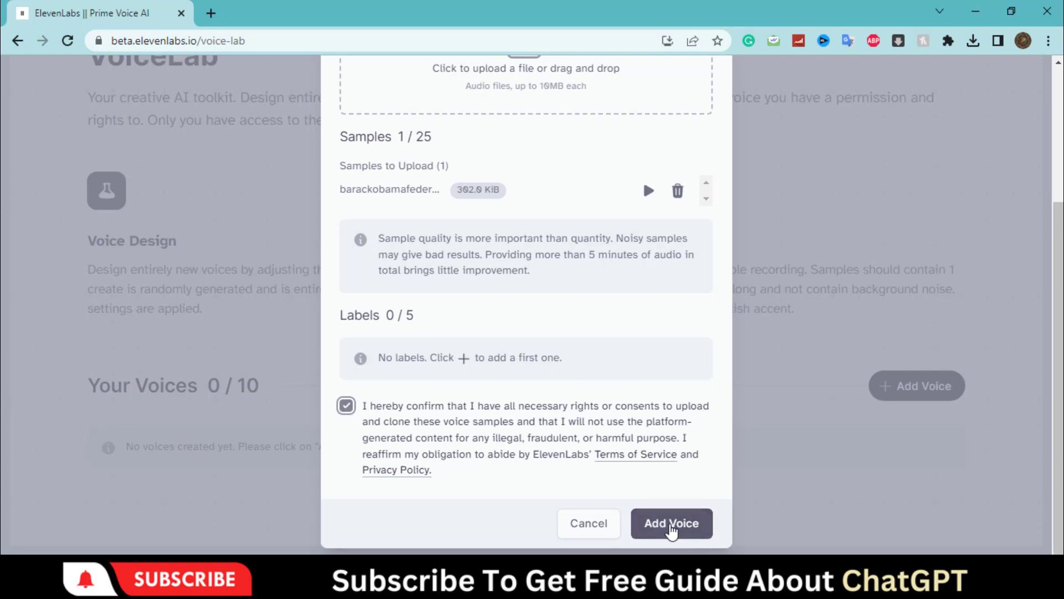
pyautogui.click(671, 529)
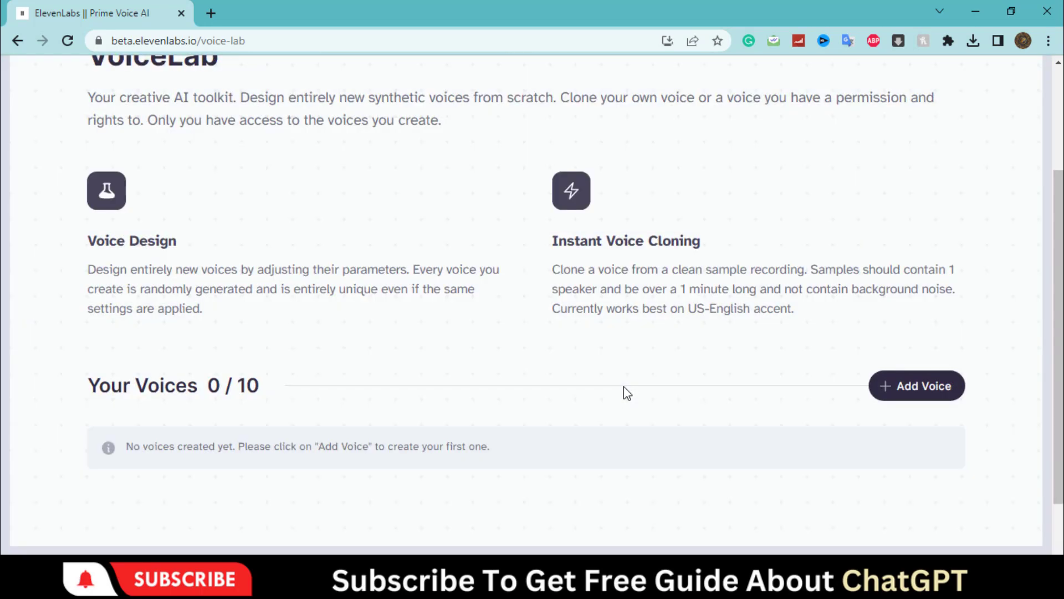
pyautogui.scroll(-3, 2, 354)
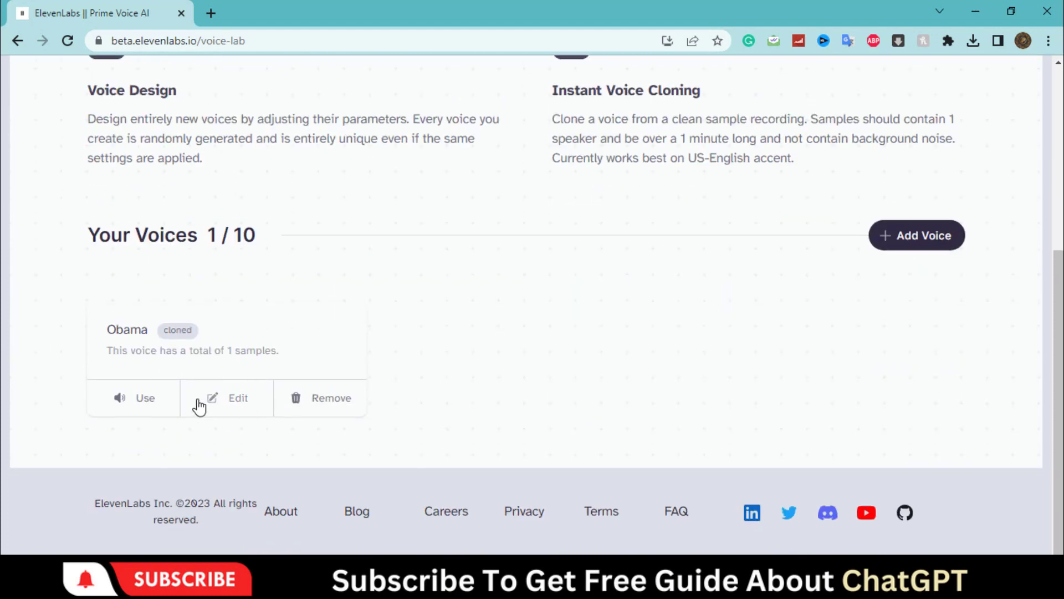
# Use the Obama voice in Speech Synthesis, confirming it in the voice list
pyautogui.click(147, 399)
pyautogui.moveTo(110, 330); pyautogui.dragTo(148, 347)
pyautogui.click(342, 335)
pyautogui.scroll(5, 332, 333)
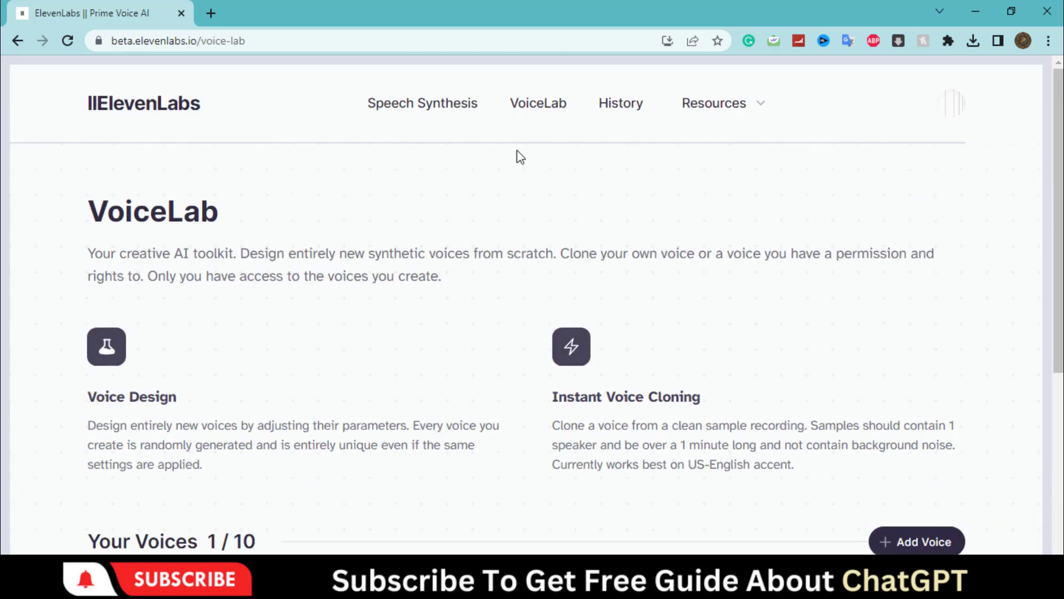
pyautogui.click(468, 104)
pyautogui.click(327, 306)
pyautogui.scroll(-5, 347, 433)
pyautogui.scroll(3, 366, 353)
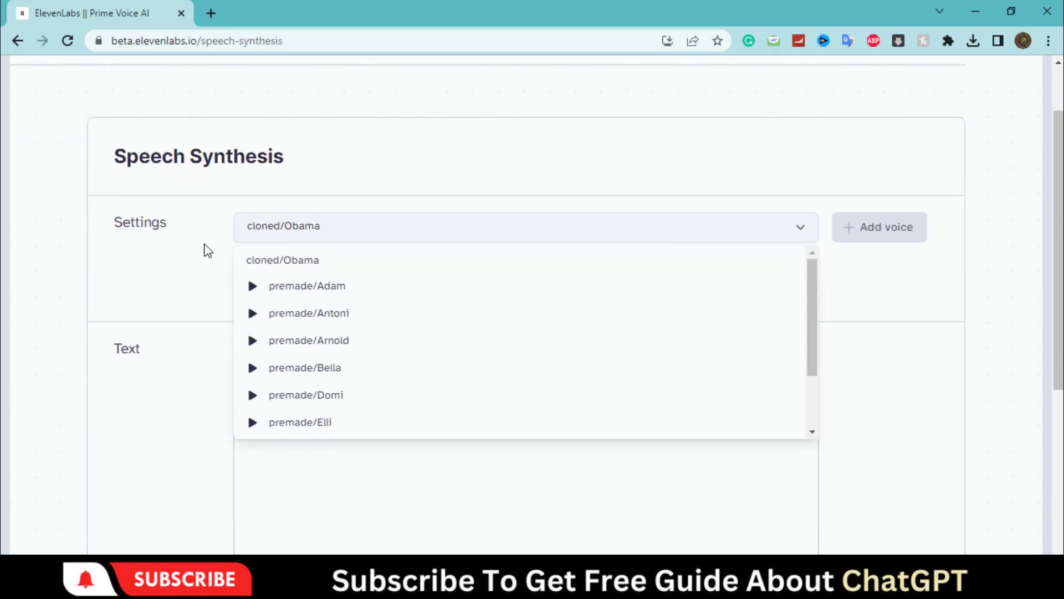
pyautogui.click(66, 260)
# Paste the 267-character AI paragraph into the Text box and generate an 18-second clip
pyautogui.click(365, 274)
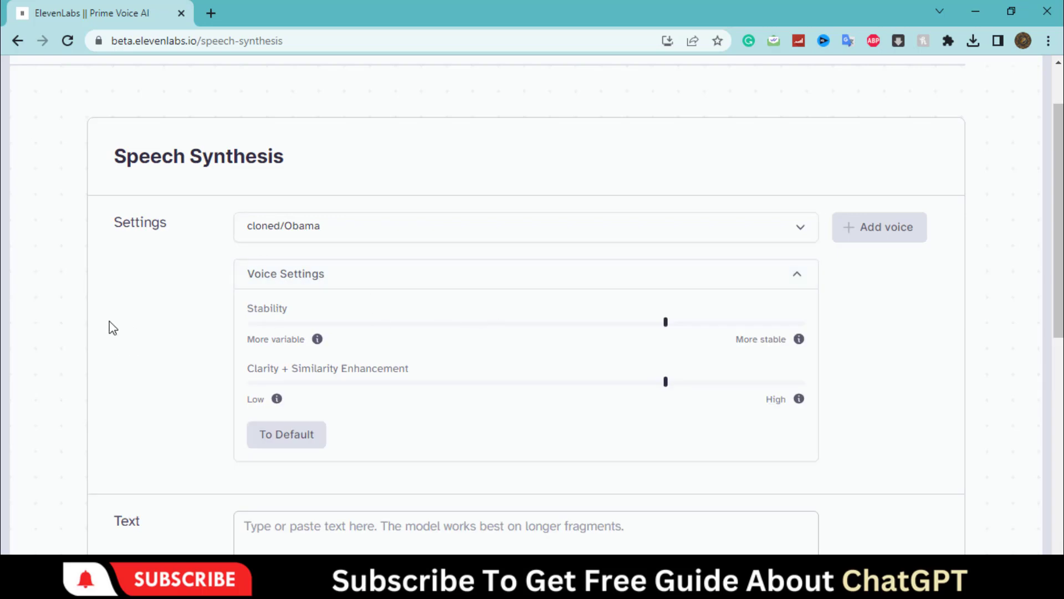
pyautogui.scroll(-4, 208, 351)
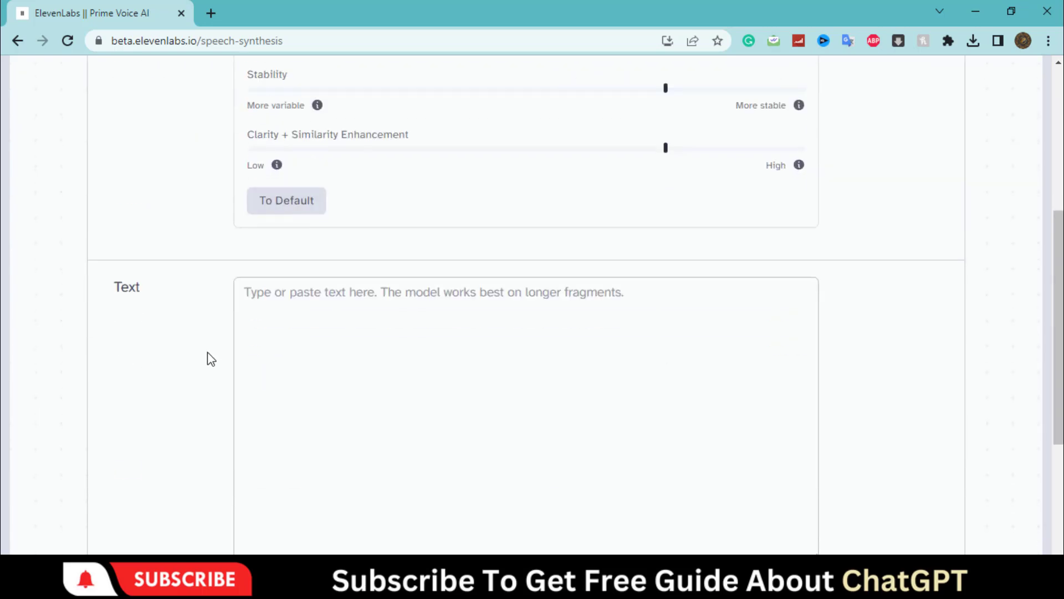
pyautogui.click(313, 316)
pyautogui.write('AI has the power to transform our society and revolutionize the way we live and work. From healthcare to transportation, from education to entertainment, AI has the potential to create new opportunities and solve some of the biggest challenges facing our world today.')
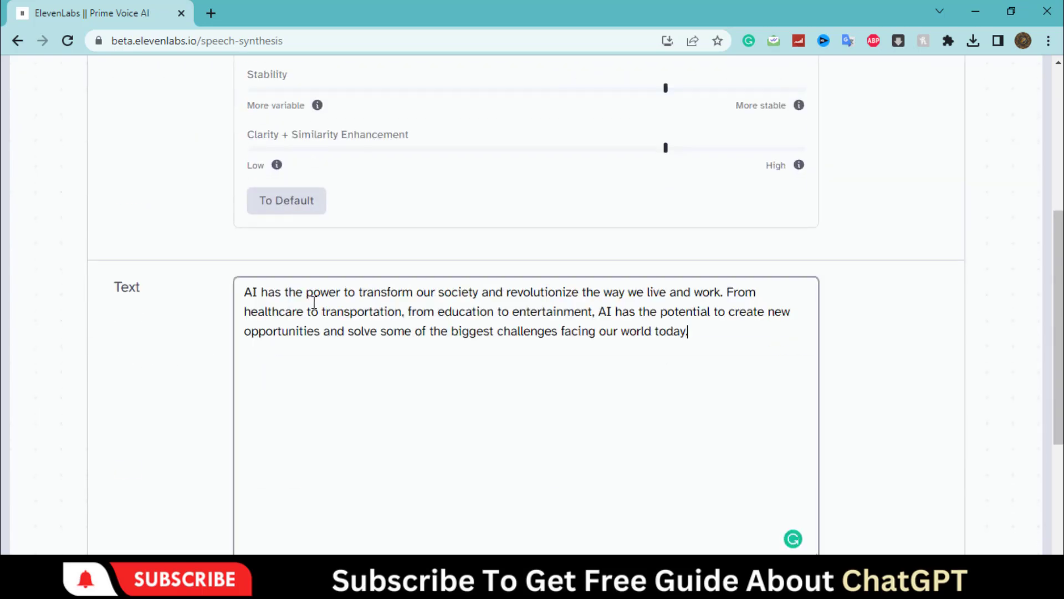
pyautogui.moveTo(250, 300); pyautogui.dragTo(711, 351)
pyautogui.click(701, 339)
pyautogui.scroll(-5, 164, 377)
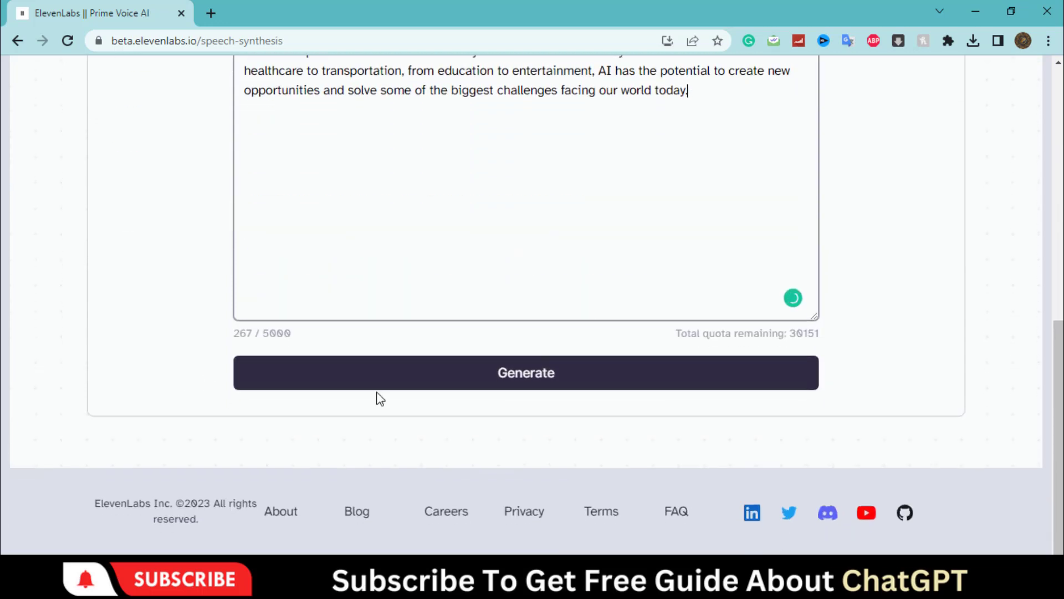
pyautogui.click(524, 381)
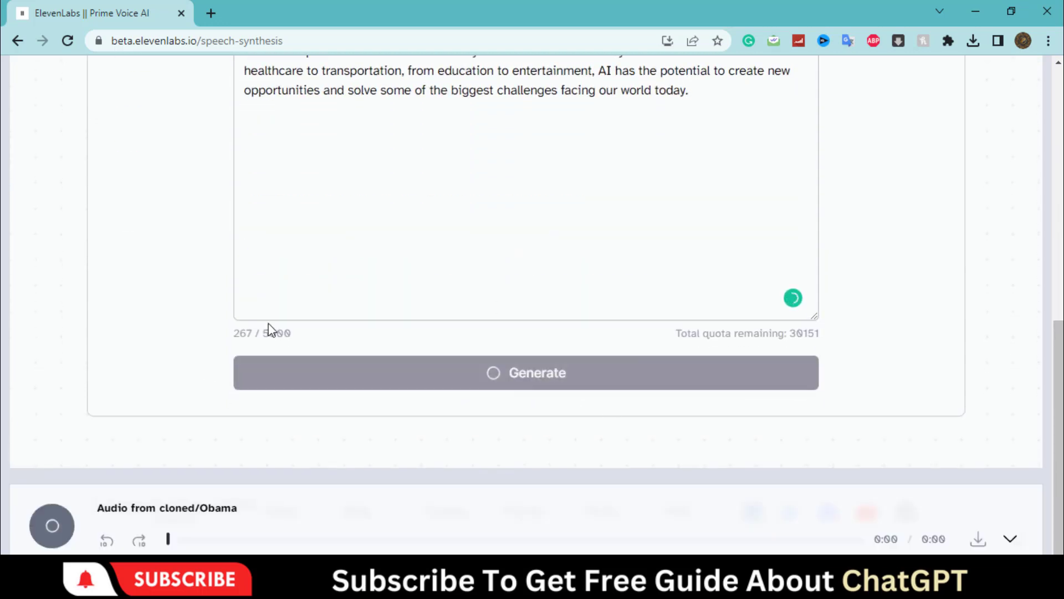
pyautogui.rightClick(182, 344)
# Play the generated 18-second Obama clip from the bottom audio player
pyautogui.click(151, 365)
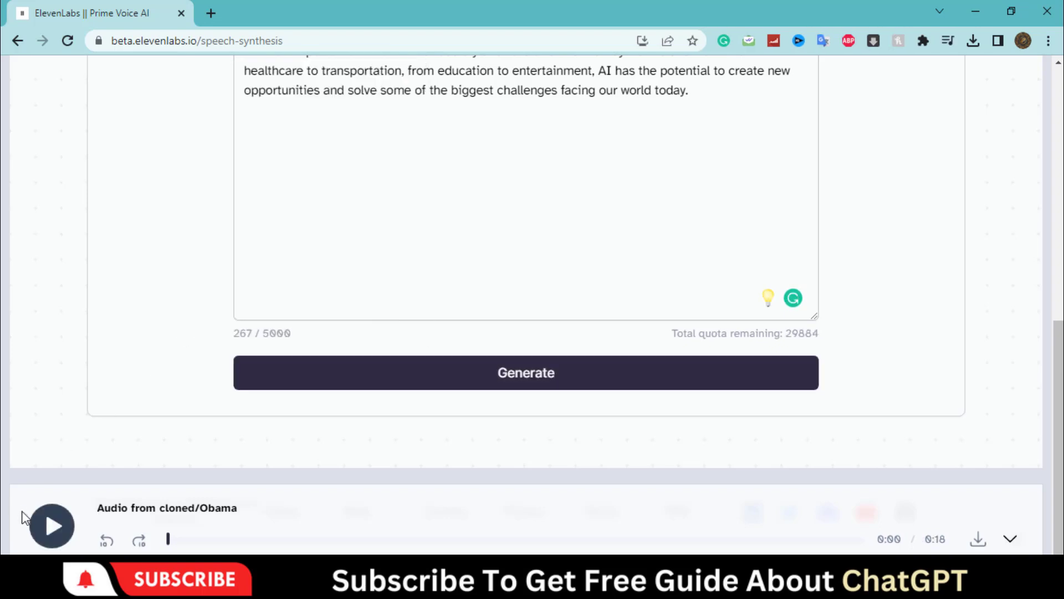
pyautogui.click(52, 525)
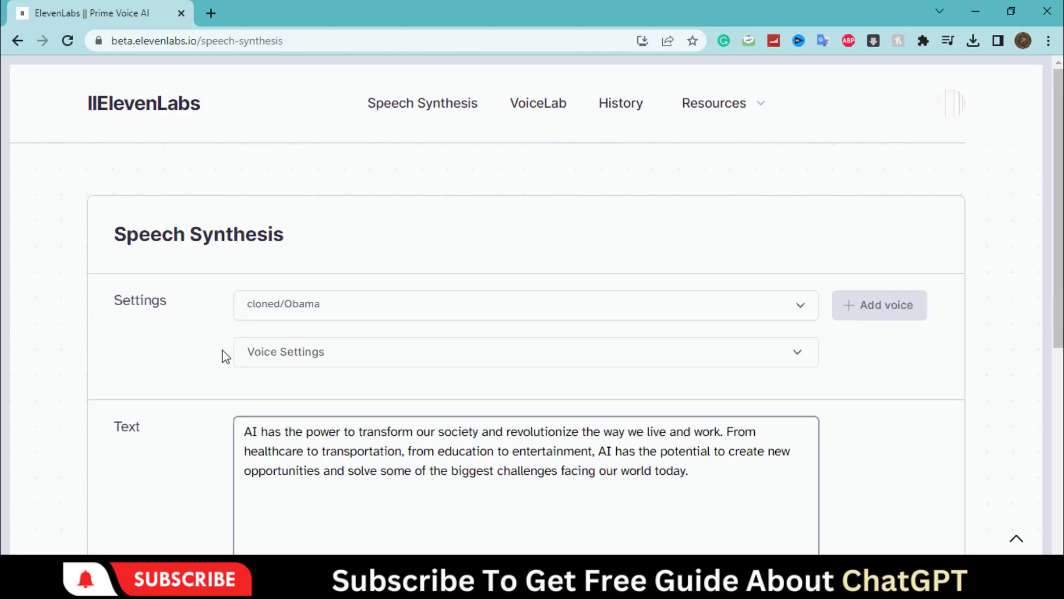
# Switch the voice to cloned/Obama2 and generate a 17-second clip of the AI paragraph
pyautogui.click(295, 311)
pyautogui.click(300, 365)
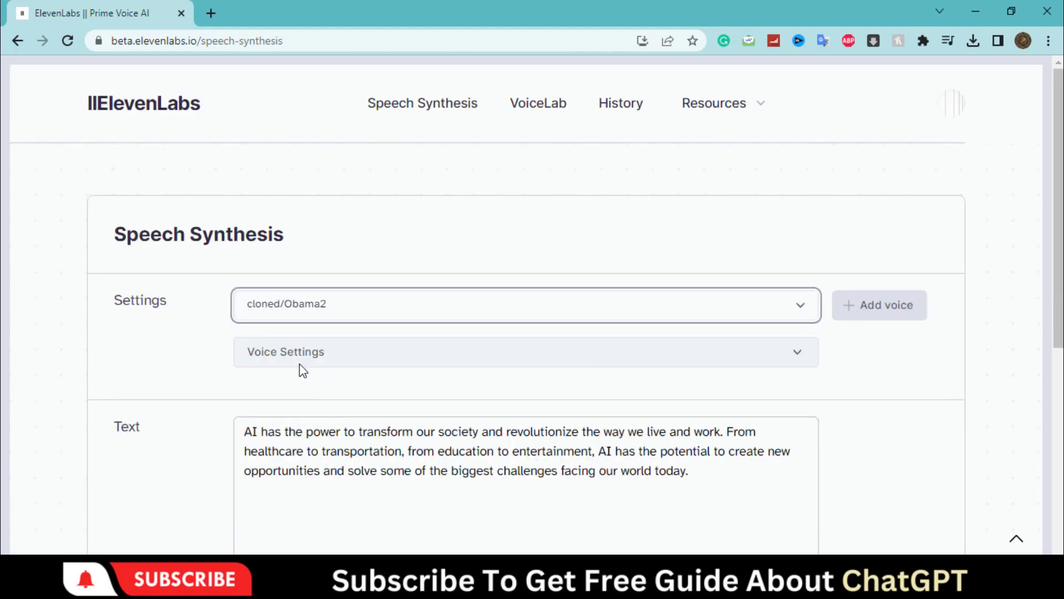
pyautogui.scroll(-3, 638, 360)
pyautogui.click(653, 321)
pyautogui.scroll(-4, 499, 378)
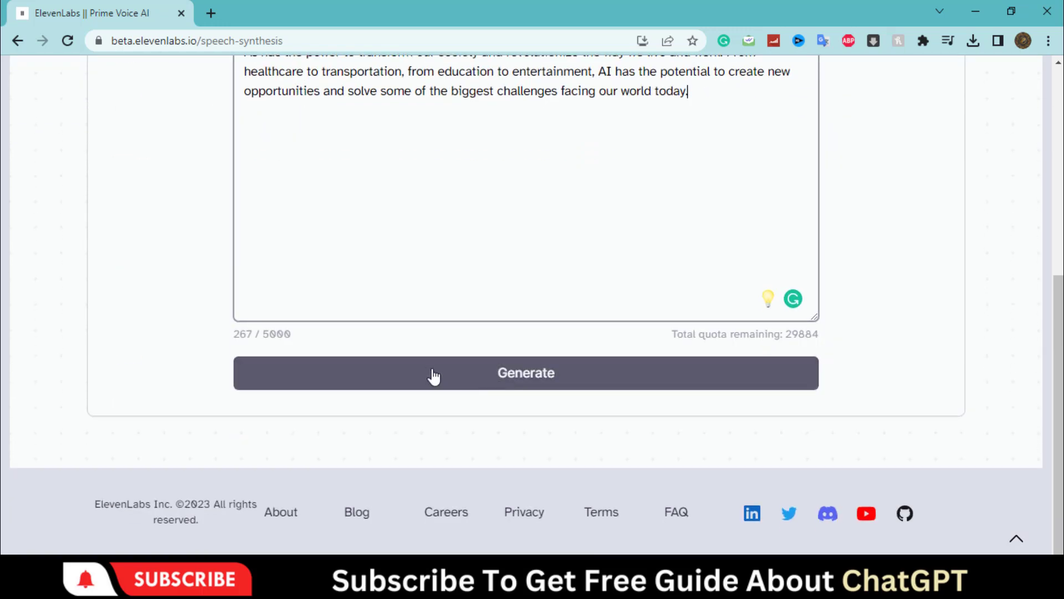
pyautogui.click(444, 380)
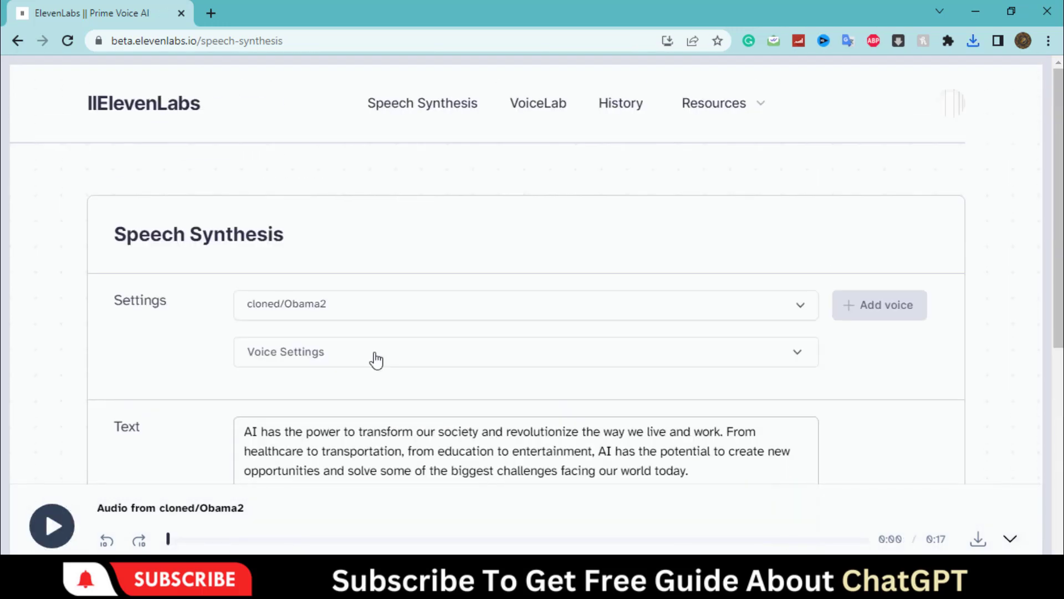
# Open the Settings voice dropdown listing the cloned Obama, Obama2 and Trump voices
pyautogui.click(340, 311)
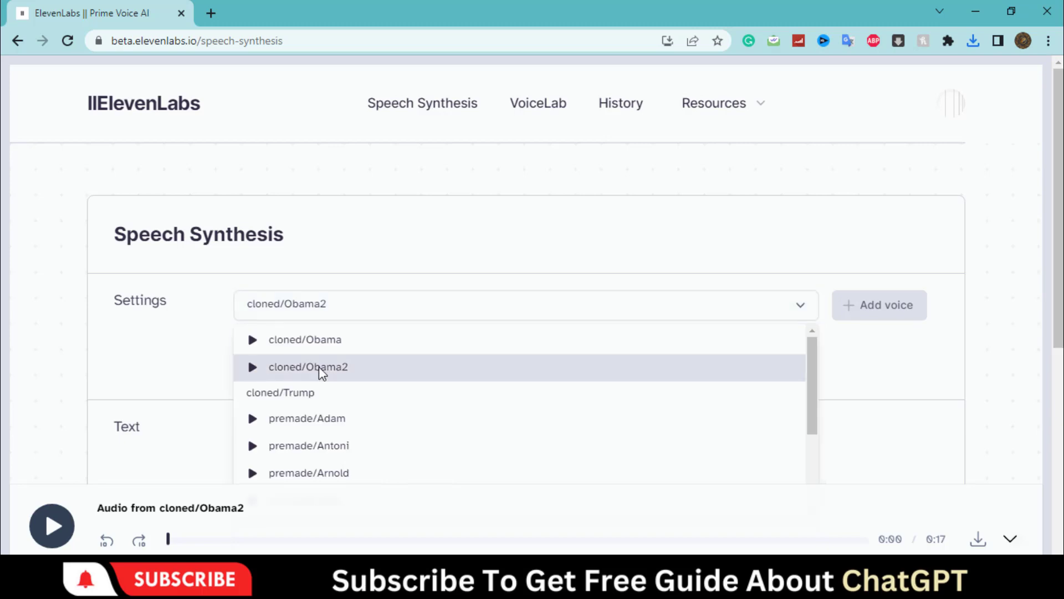